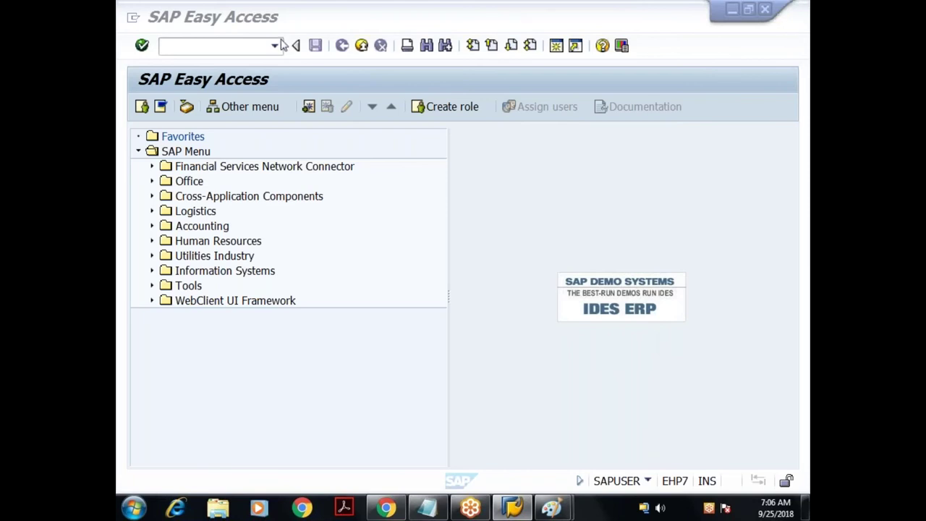
- Open the Object Navigator with transaction se80
left_click(238, 49)
left_click(203, 43)
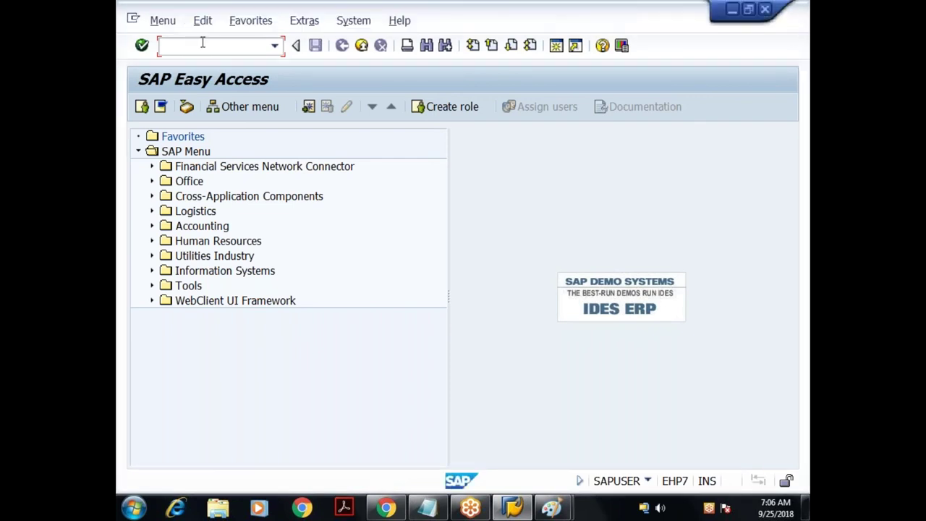
type("se80")
key("Return")
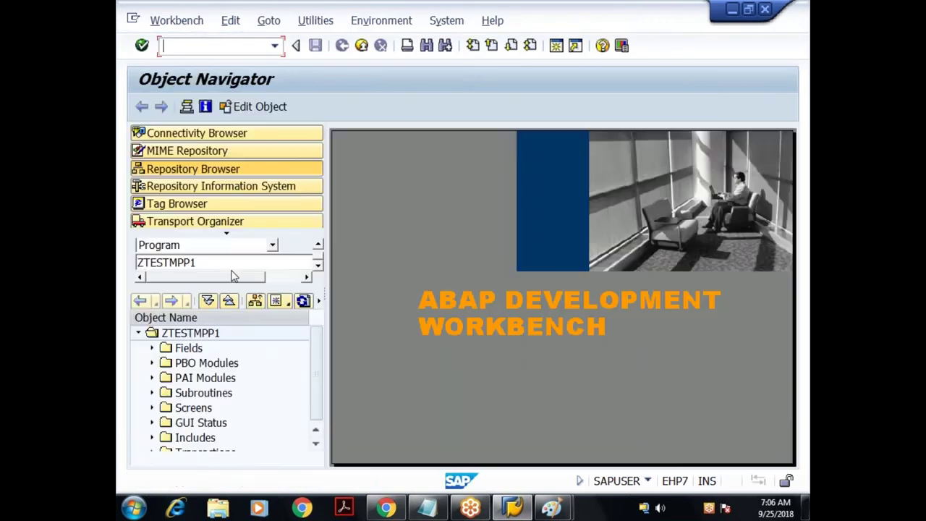
left_click(213, 262)
key("BackSpace")
type("2")
key("Return")
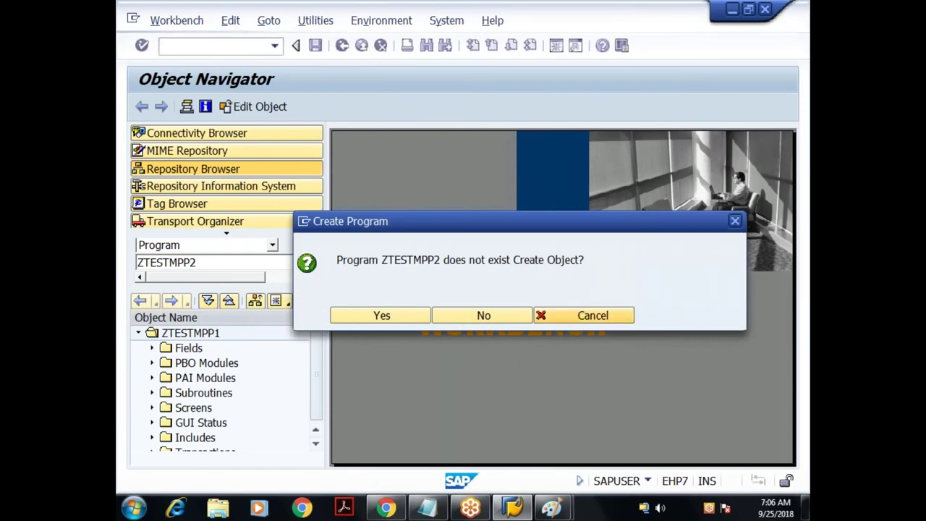
key("Escape")
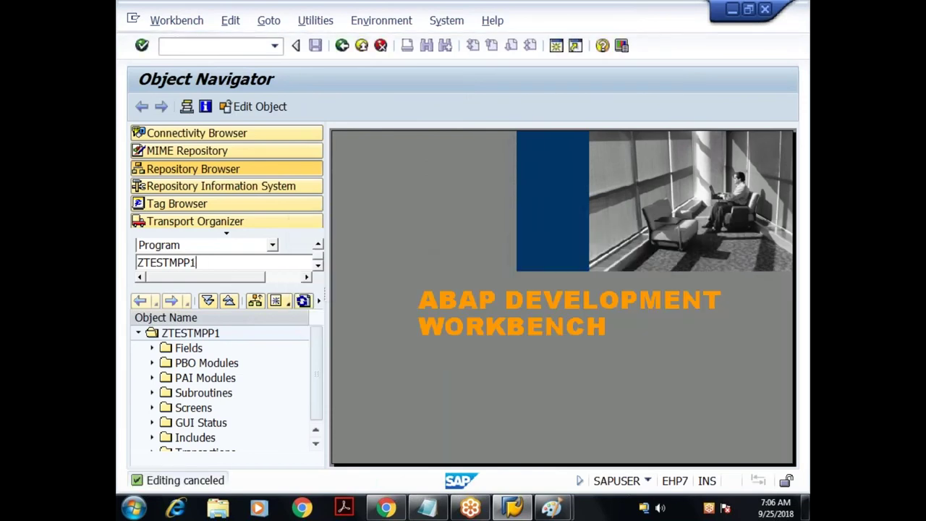
- Load program ZTESTMPP1 in the Repository Browser and select its top node in the object tree
left_click(197, 265)
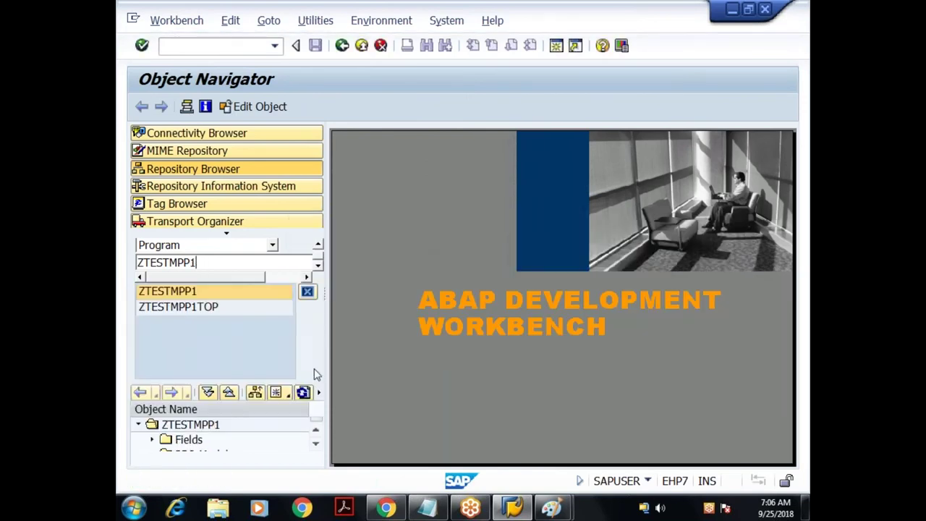
left_click(194, 290)
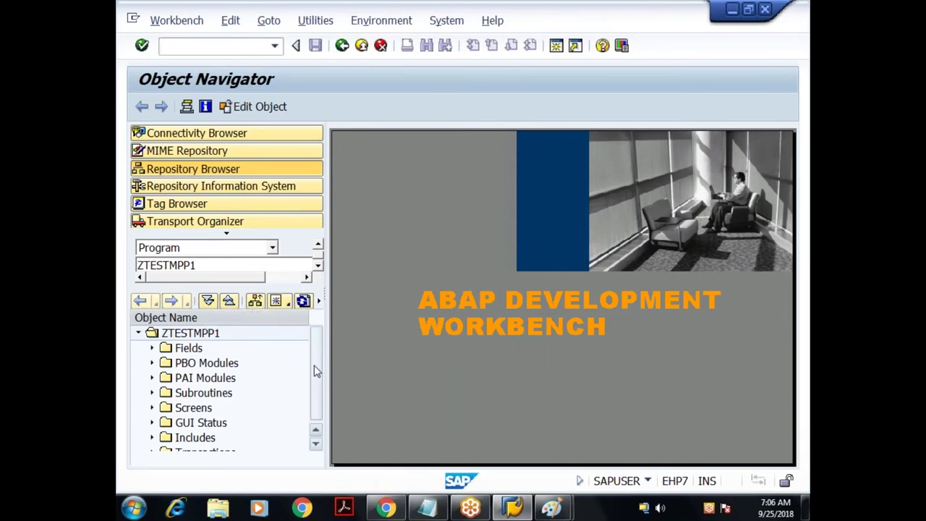
scroll(314, 371, "down", 1)
scroll(321, 325, "up", 1)
left_click(190, 335)
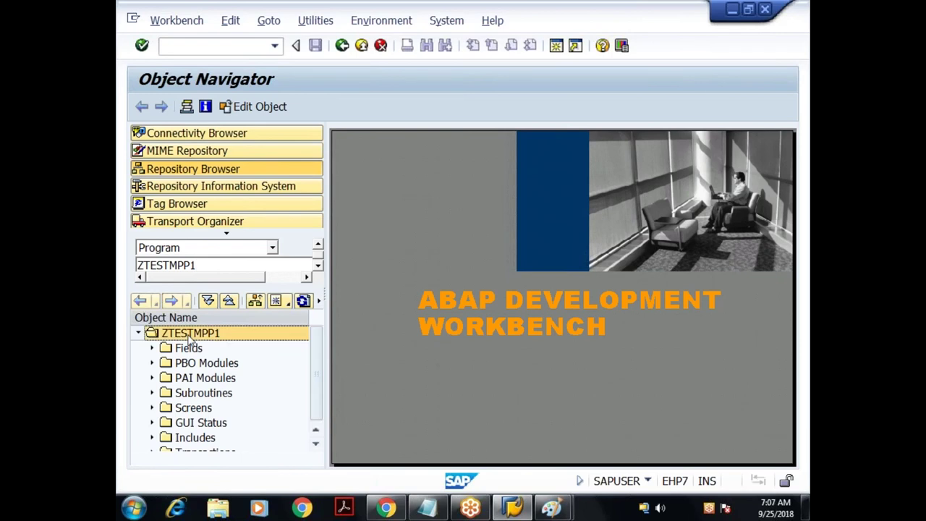
- Run ZTESTMPP1 to retrieve the name, designation and department for the preset employee number, and exit the program
right_click(190, 338)
mouse_move(239, 207)
left_click(360, 226)
left_click(293, 225)
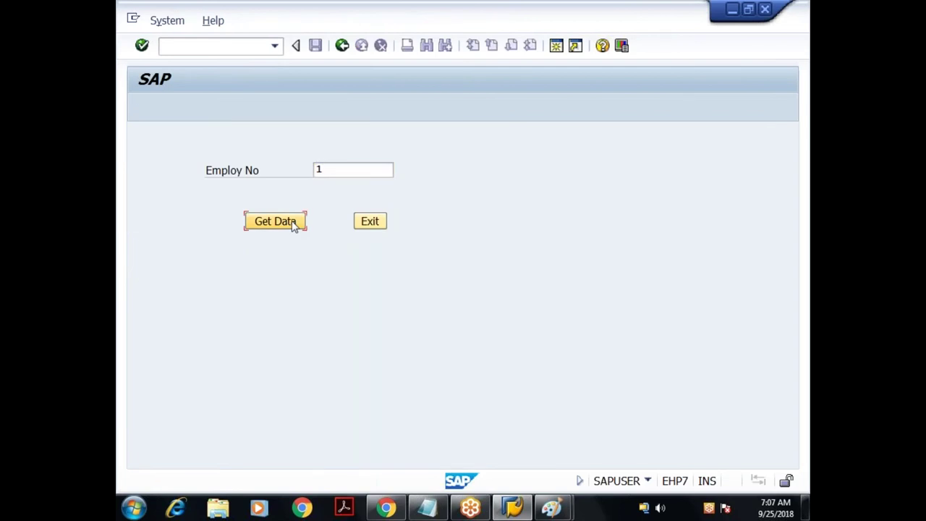
left_click(376, 199)
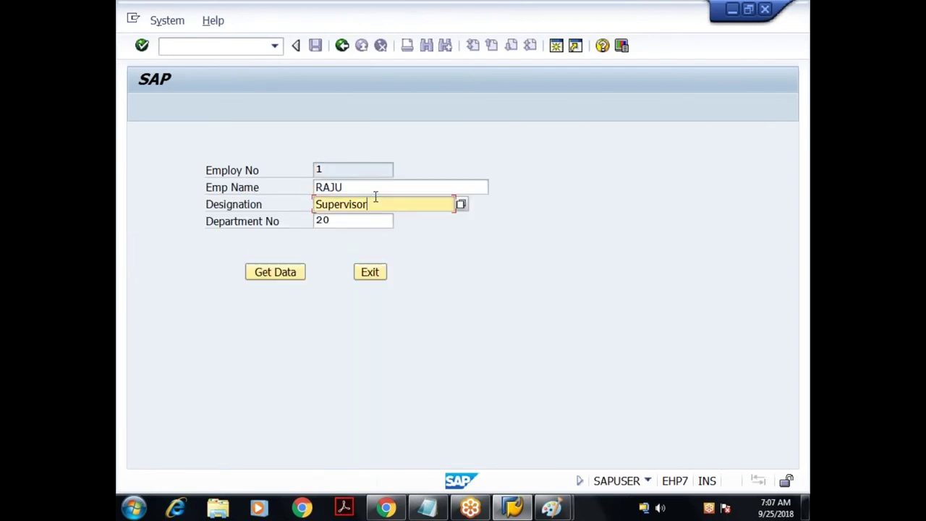
left_click(336, 172)
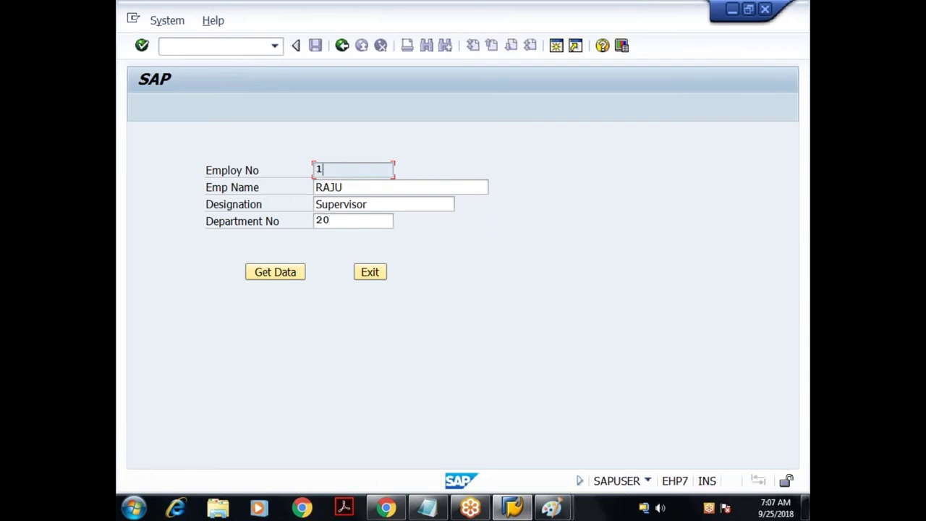
left_click(371, 273)
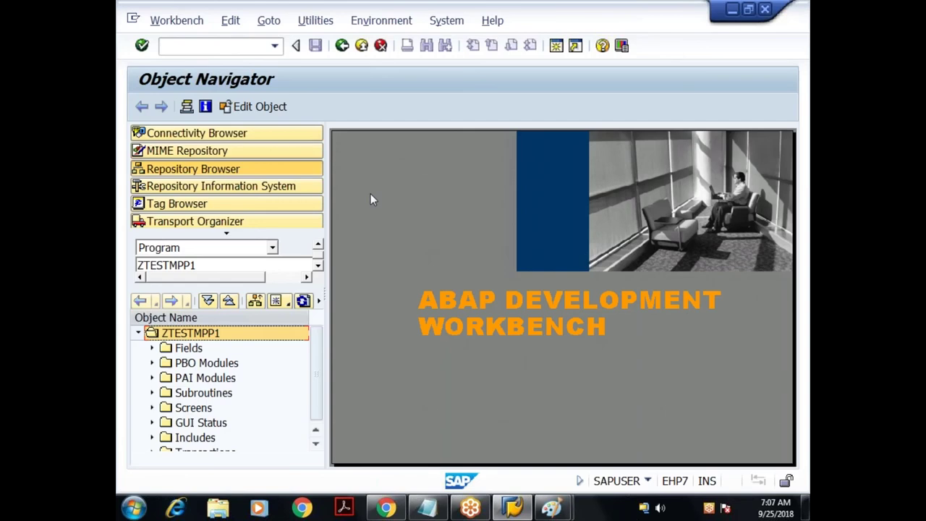
- Leave the Object Navigator and open table Z930_EMP for maintenance with transaction sm30
left_click(342, 47)
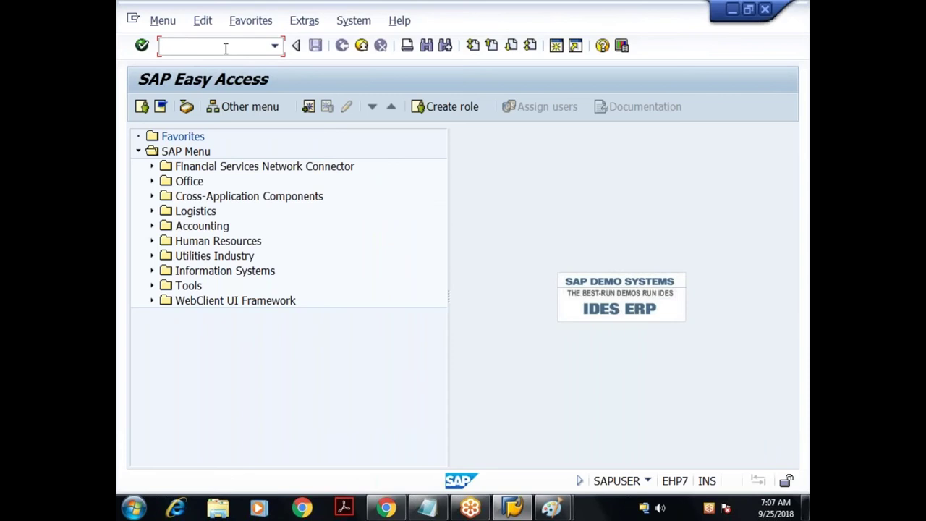
type("sm30")
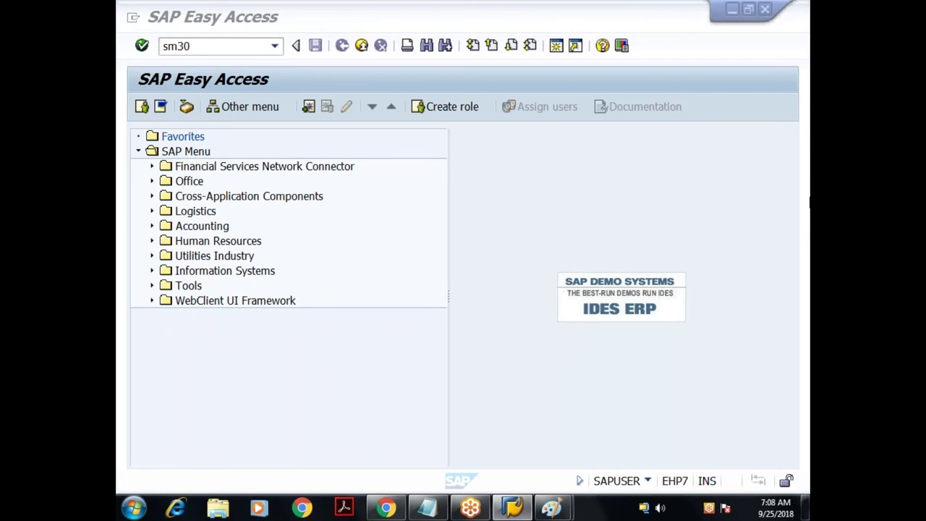
left_click(199, 46)
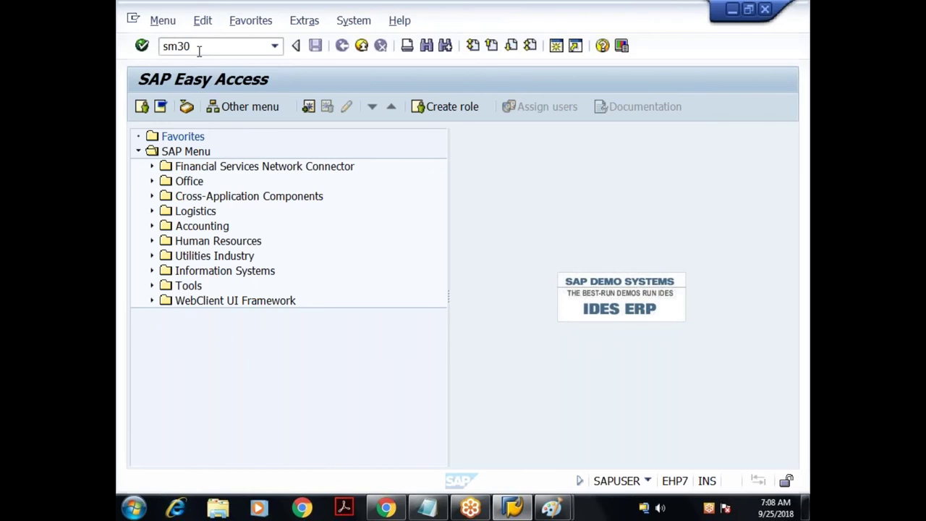
key("Return")
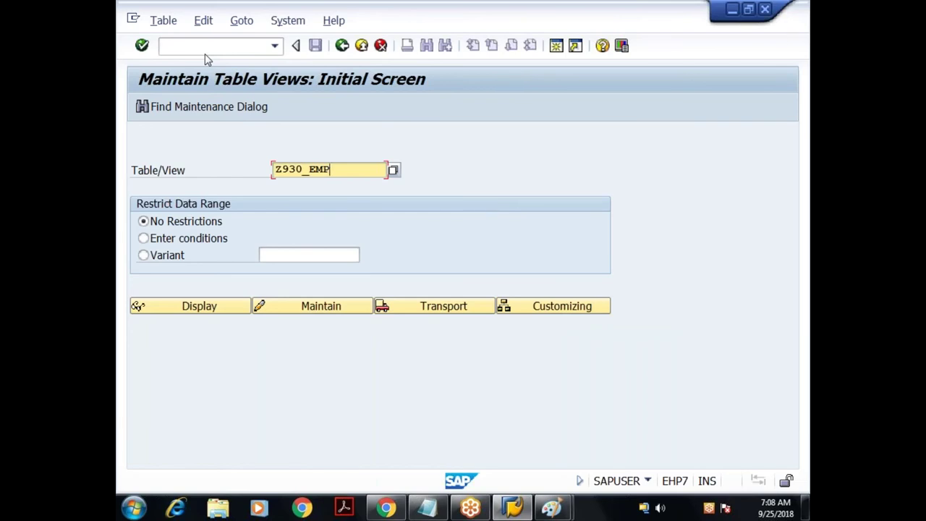
left_click(310, 311)
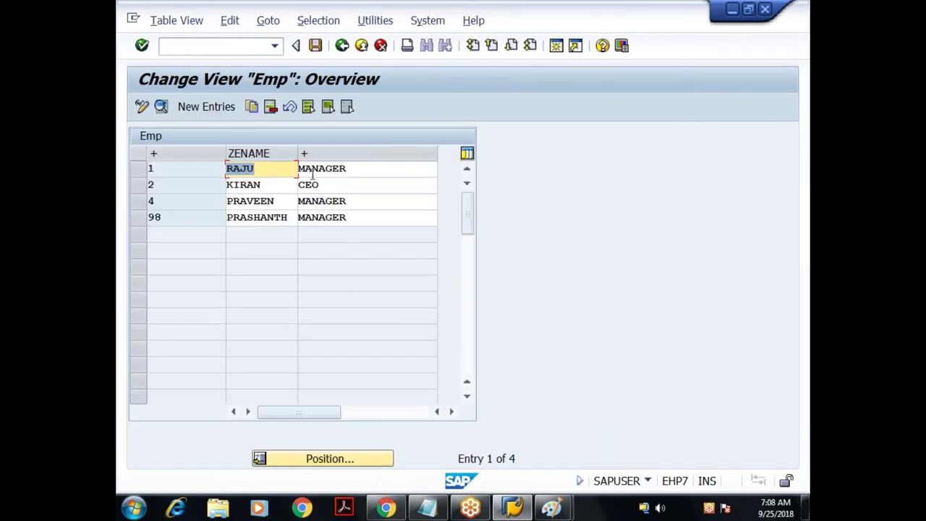
- Examine the Emp table's overview grid and its blank new-entry form, and return to SAP Easy Access
left_click(222, 107)
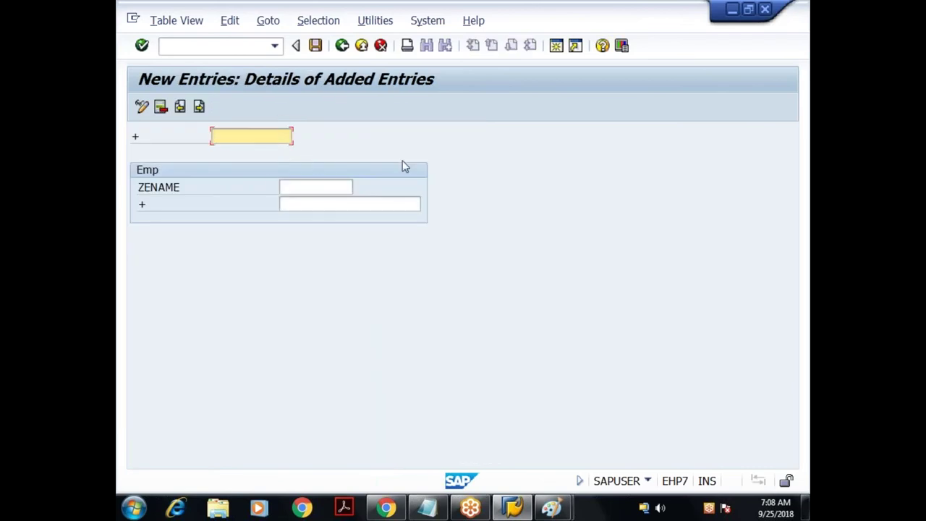
left_click(342, 45)
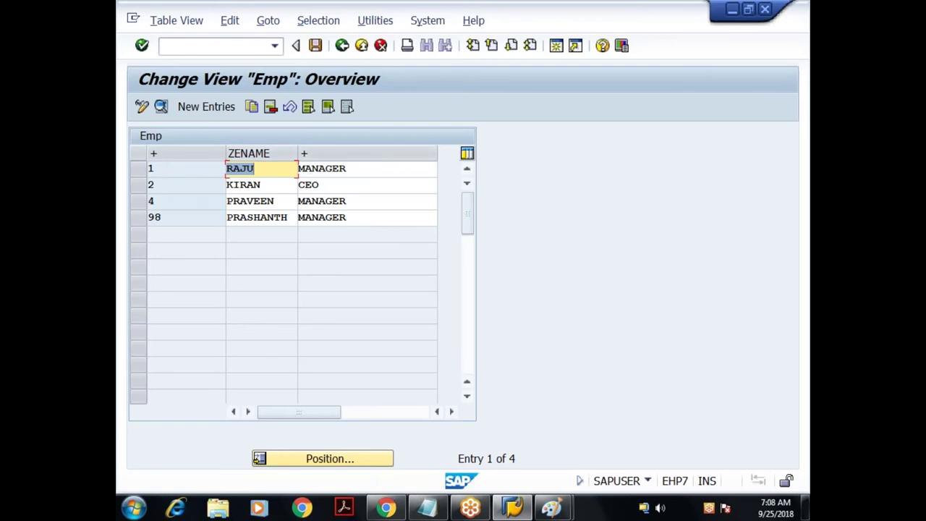
left_click(467, 396)
left_click_drag(467, 319, 467, 181)
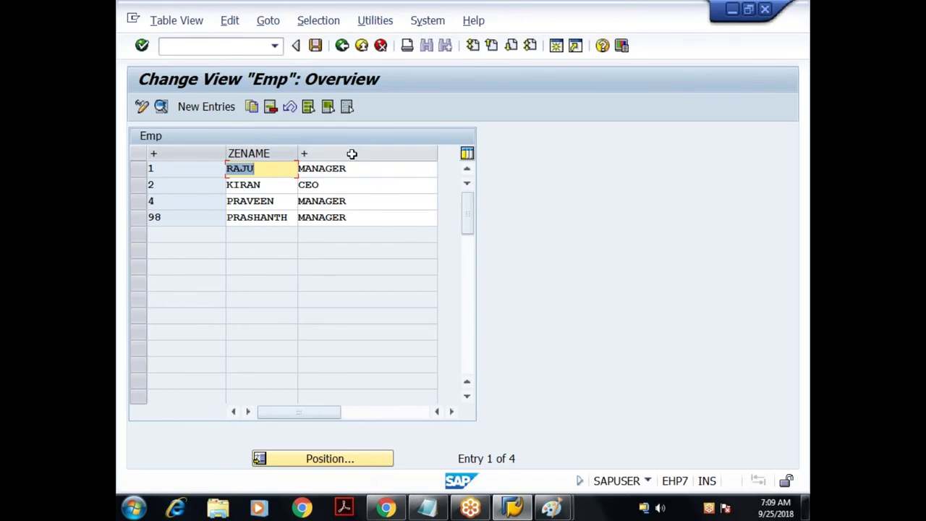
left_click(221, 114)
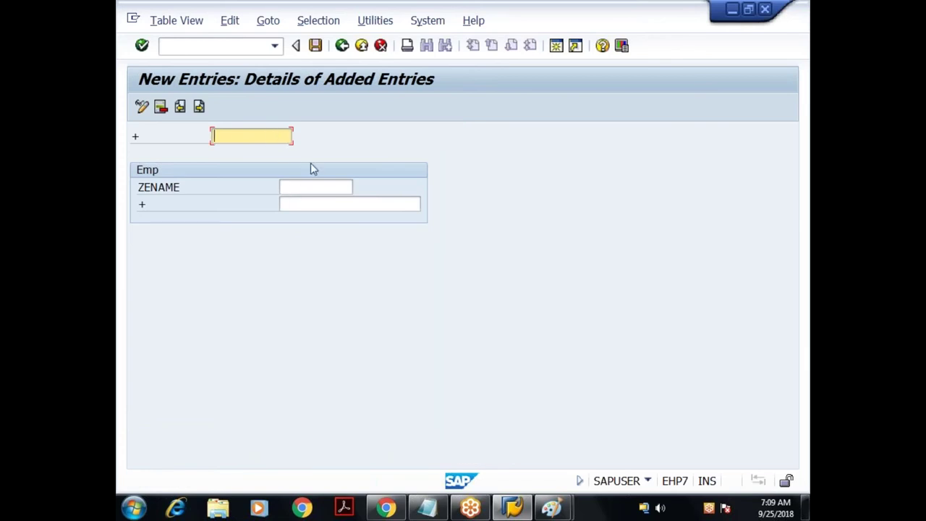
left_click(341, 47)
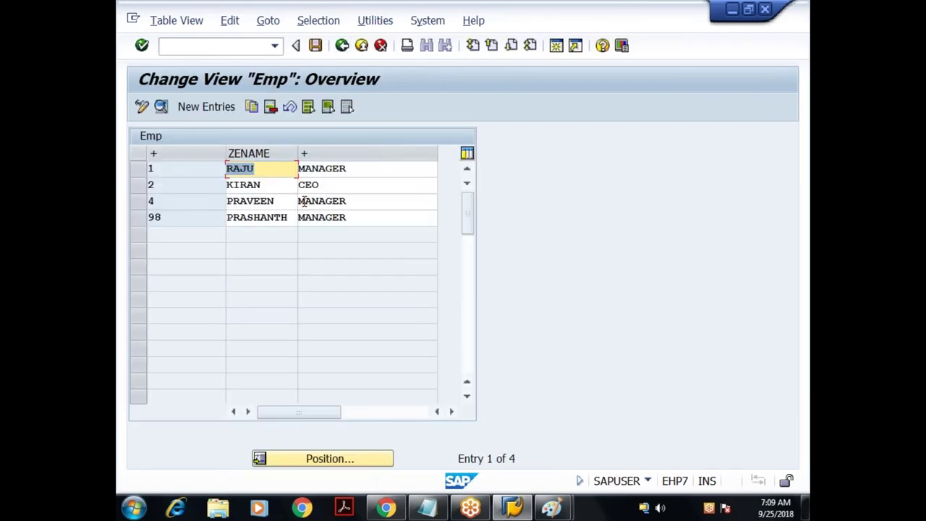
left_click(343, 46)
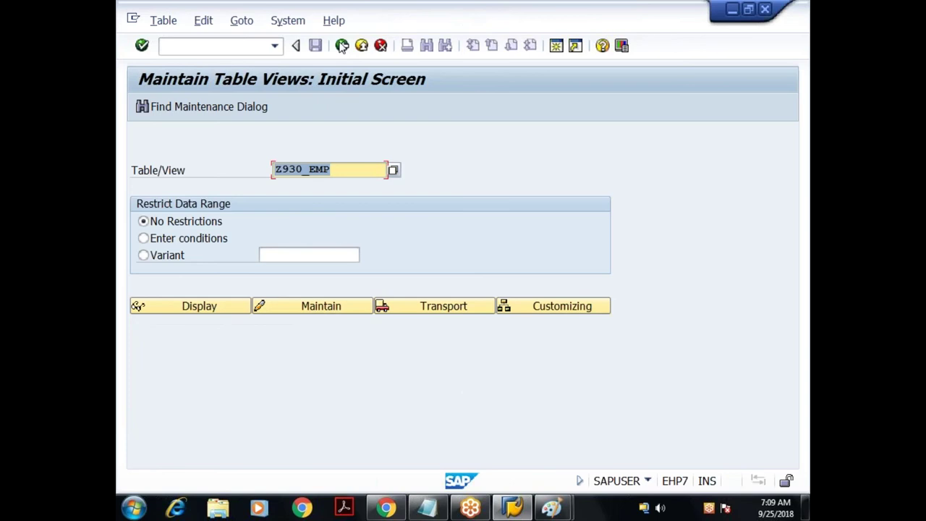
left_click(342, 46)
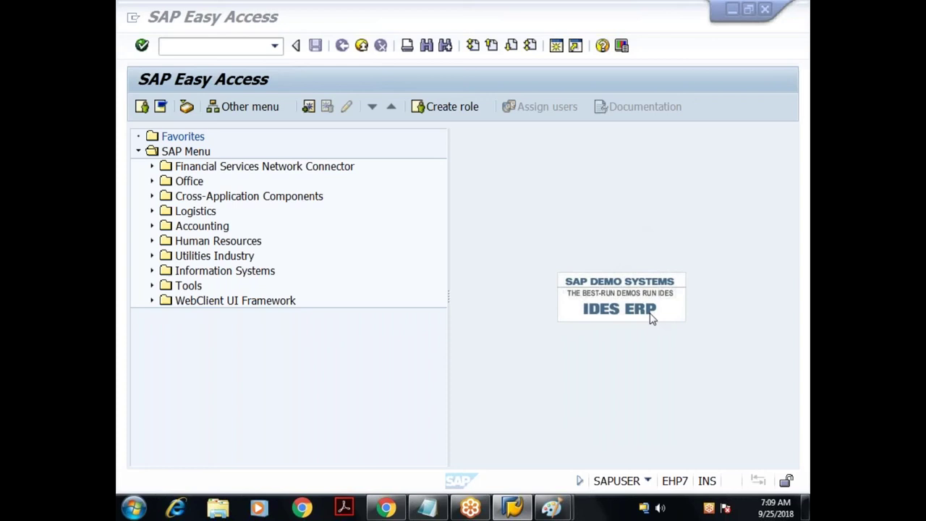
- Switch to the Paint window showing the "Requirement - Table Control" drawing
left_click(552, 507)
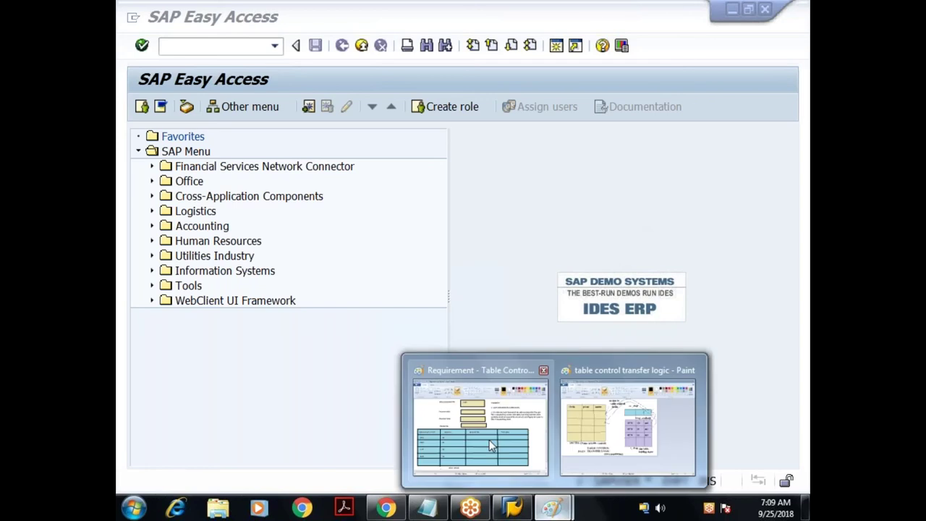
left_click(489, 440)
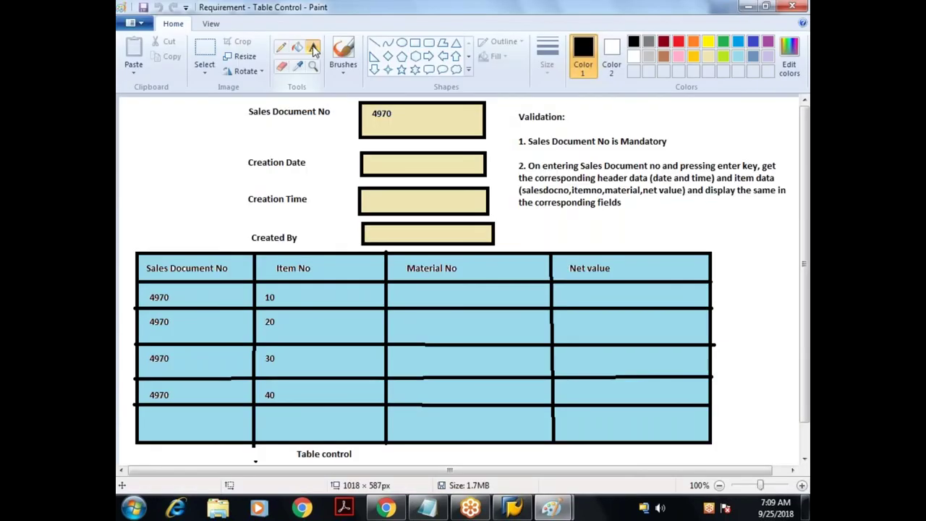